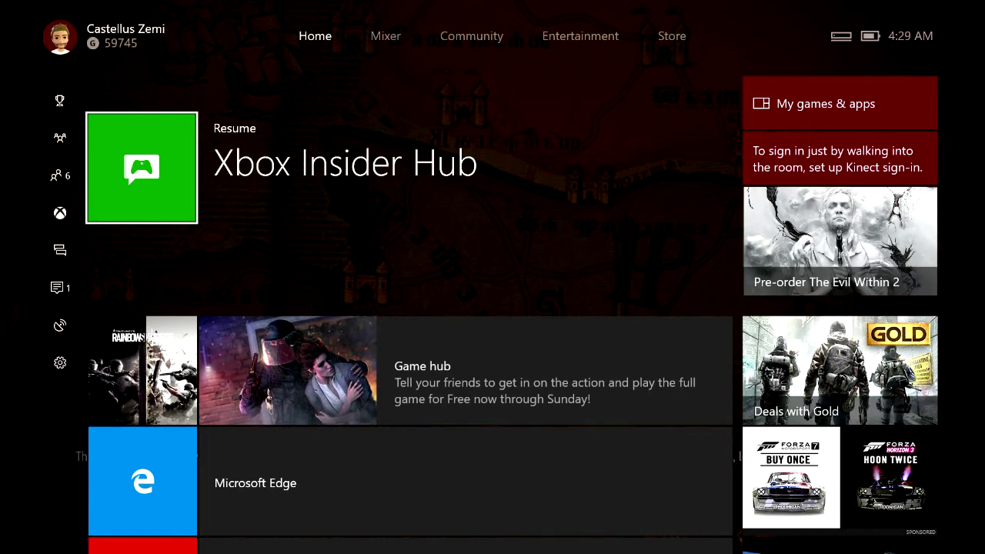
# Step: From the guide's signed-in profile, go to My profile > Customize profile > gamerpic selection
pyautogui.press('Left')
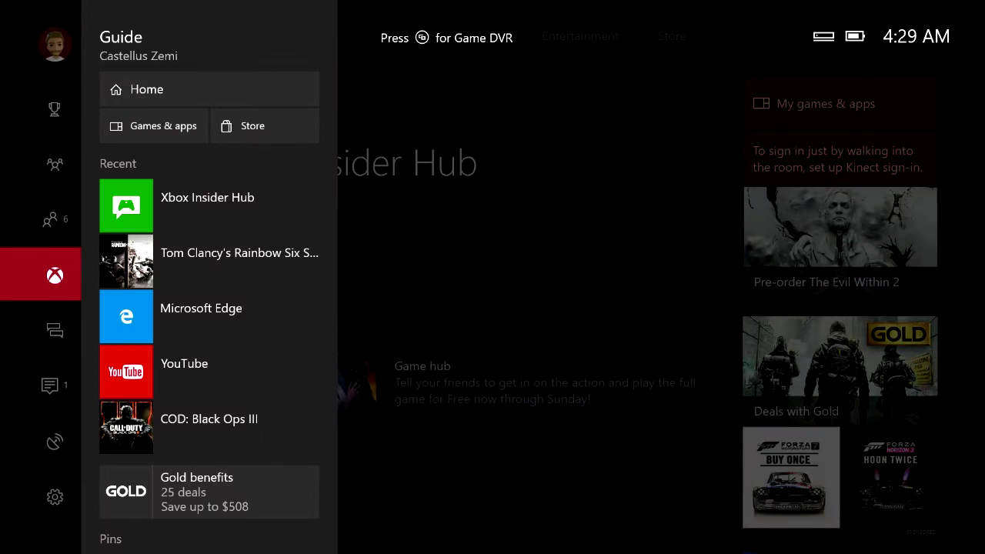
pyautogui.press('Up')
pyautogui.press('Up')
pyautogui.press('Up')
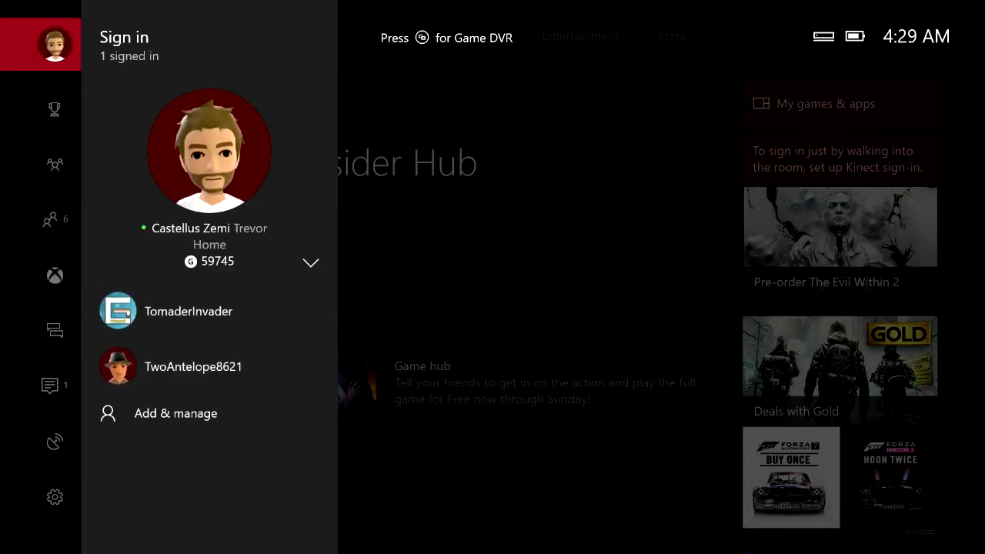
pyautogui.press('Right')
pyautogui.press('Return')
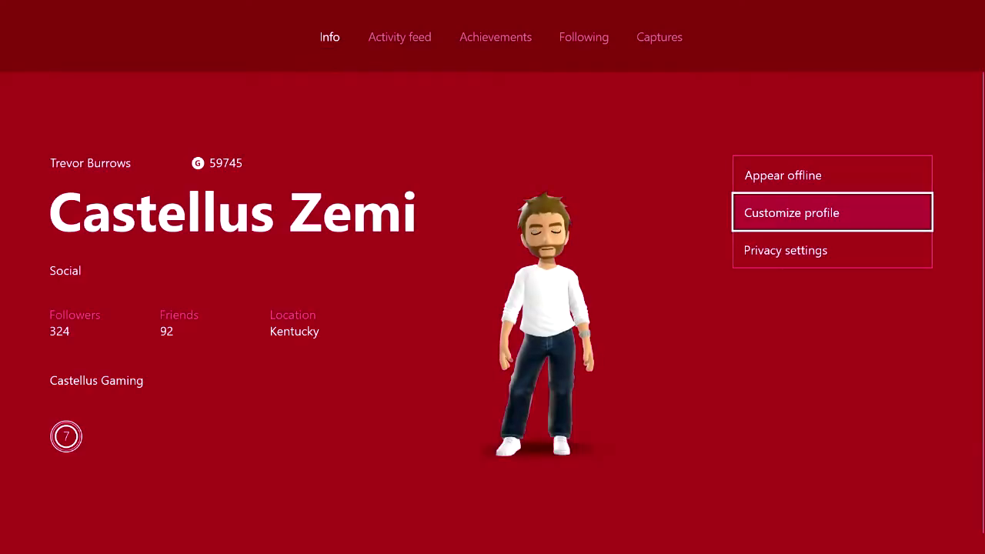
pyautogui.press('Return')
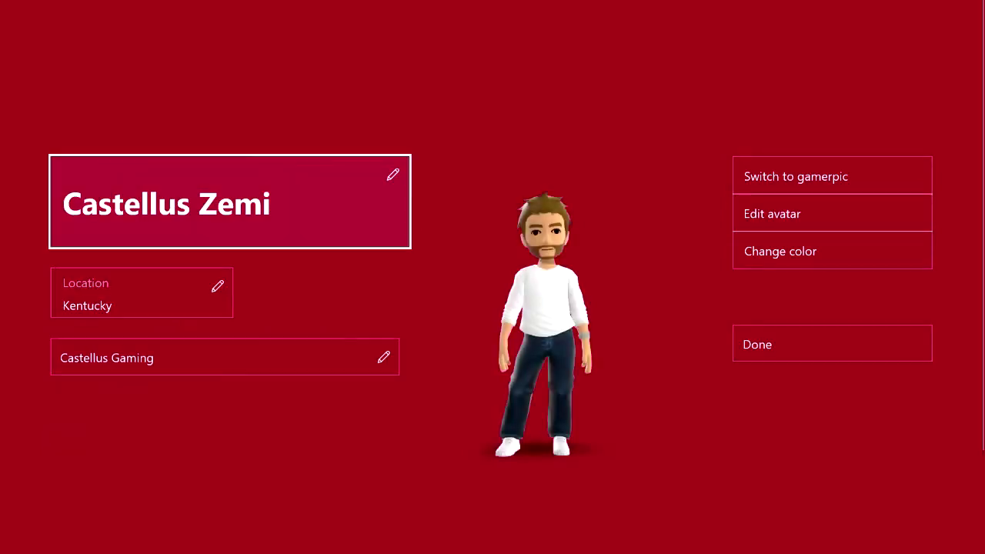
pyautogui.press('Return')
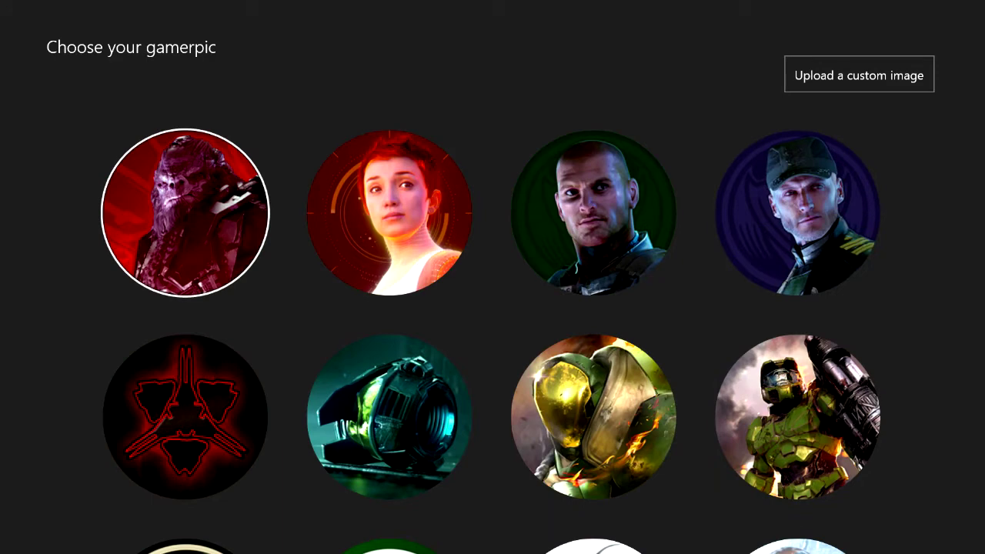
pyautogui.press('Right')
pyautogui.press('Right')
pyautogui.press('Right')
# Step: Choose Upload a custom image, browse This Device's folders, and open Pictures
pyautogui.press('Up')
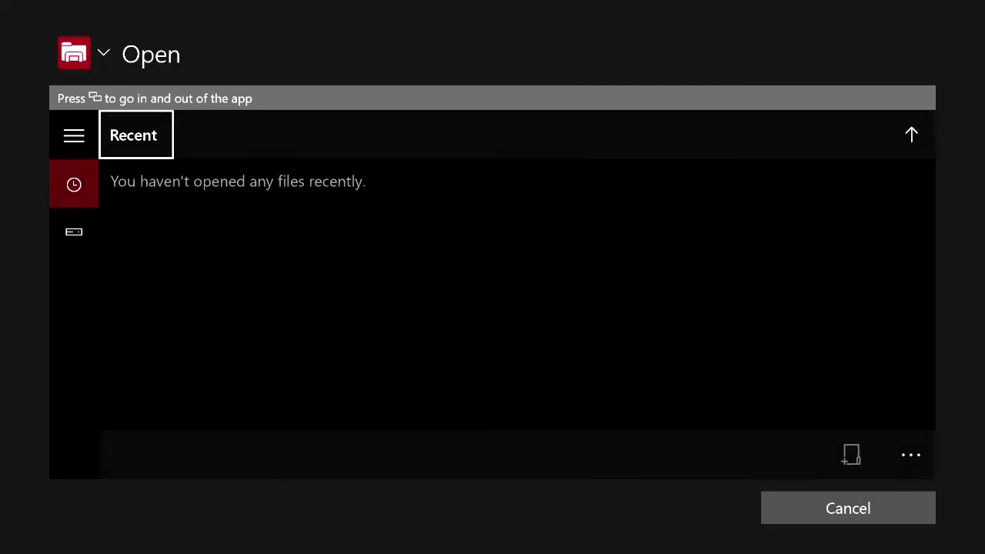
pyautogui.click(74, 232)
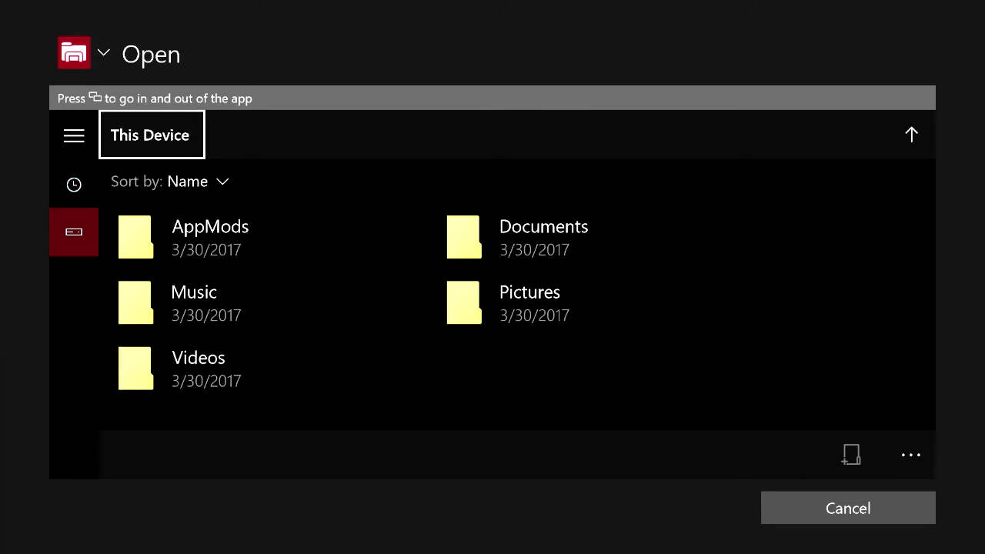
pyautogui.press('Left')
pyautogui.press('Down')
pyautogui.press('Down')
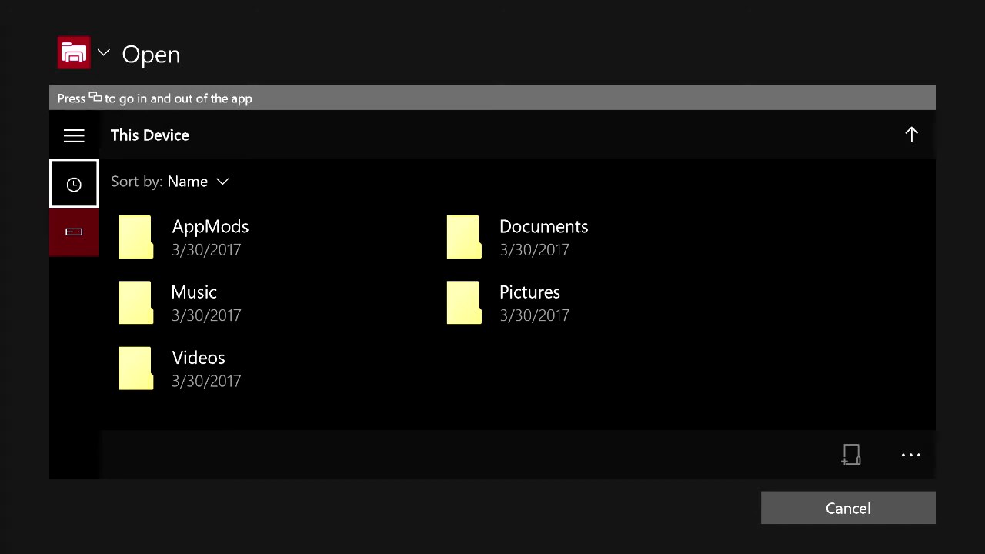
pyautogui.press('Up')
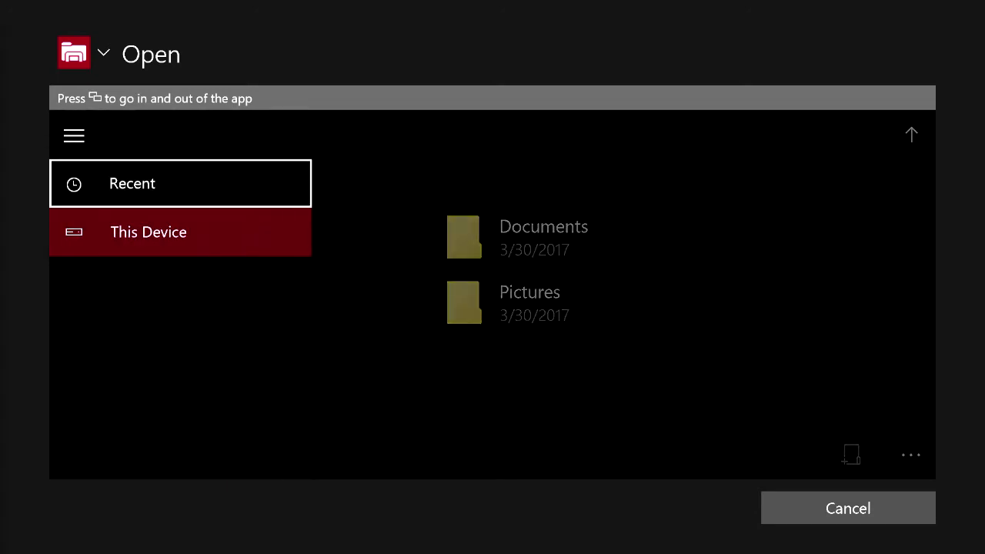
pyautogui.press('Right')
pyautogui.press('Up')
pyautogui.press('Left')
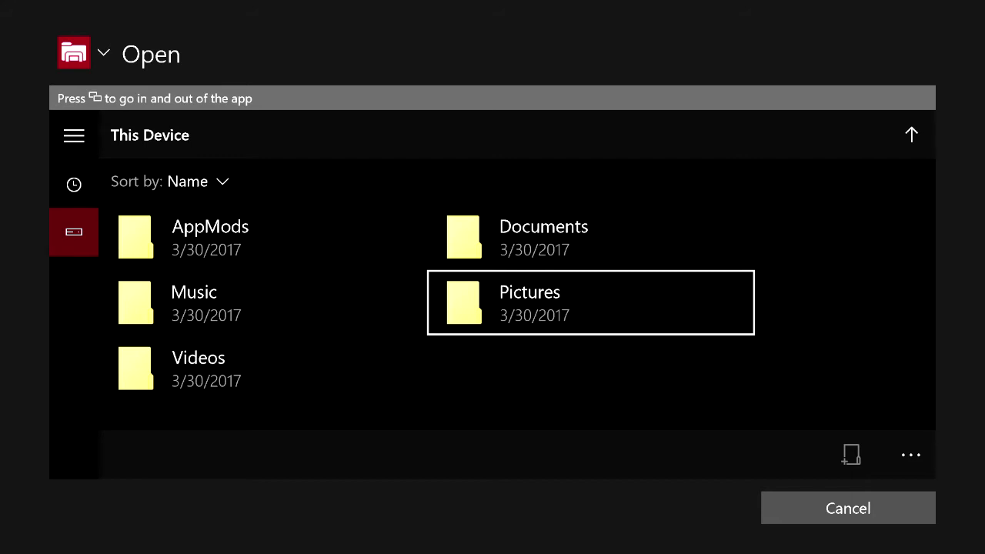
pyautogui.press('Return')
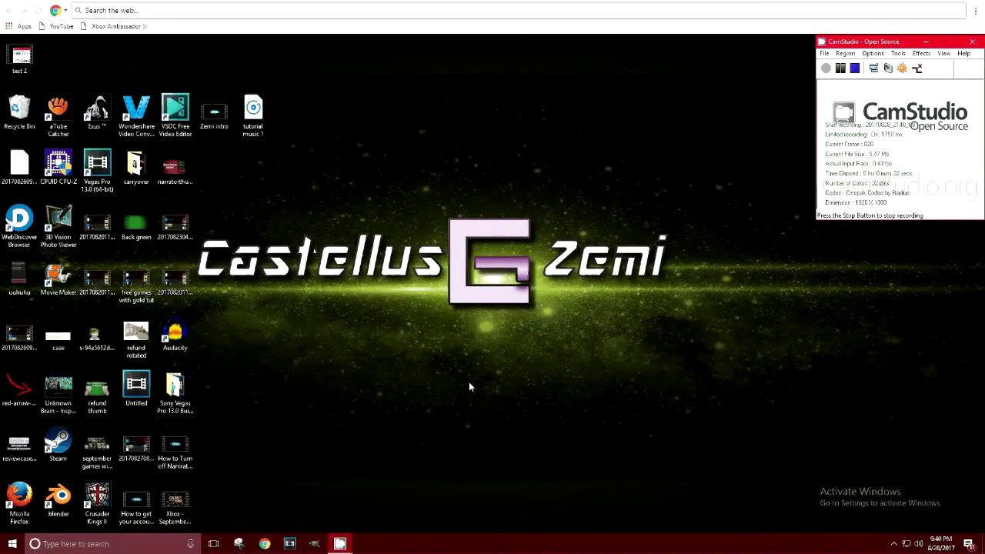
pyautogui.click(174, 537)
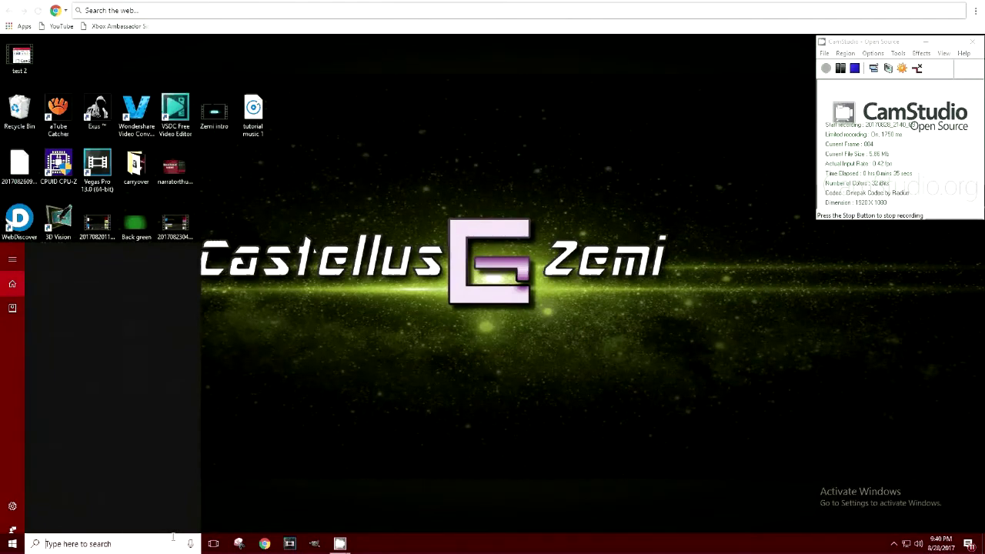
# Step: Open Microsoft Store by searching 'stire', search it for 'xbox', and select Xbox (beta)
pyautogui.write('stire')
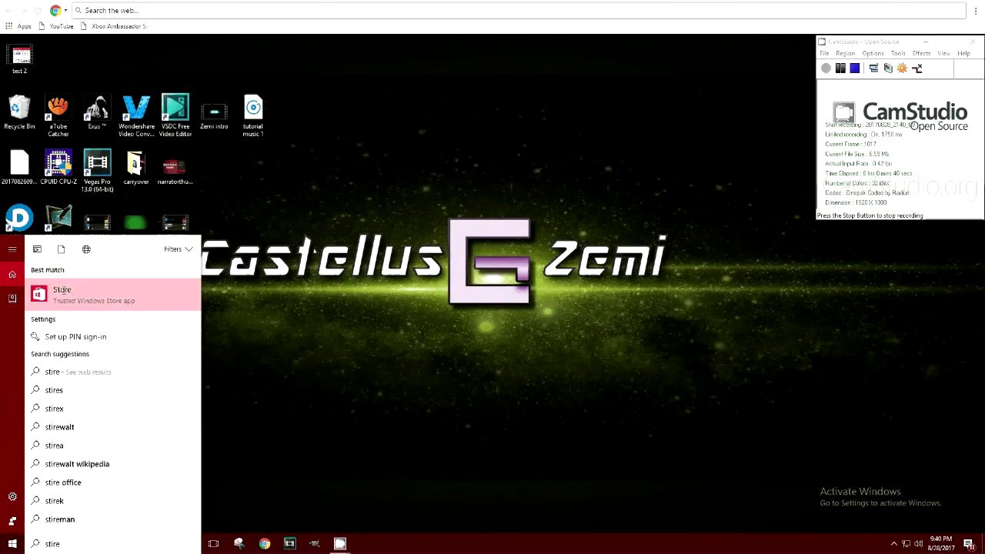
pyautogui.click(60, 290)
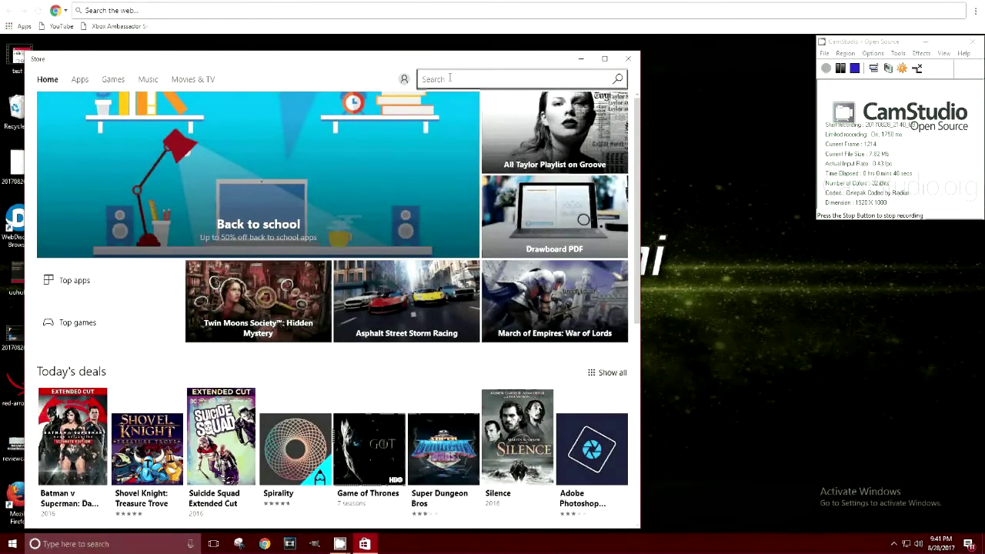
pyautogui.click(487, 84)
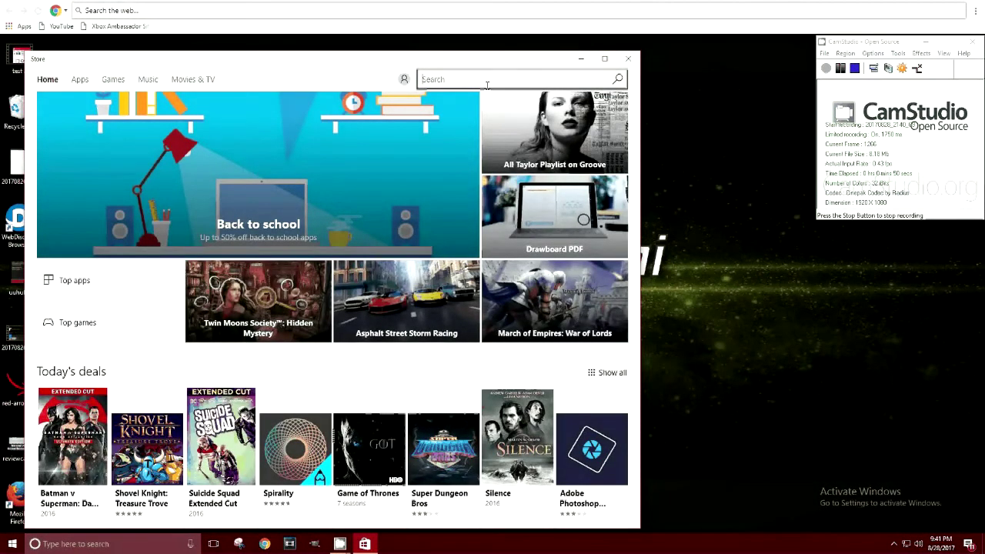
pyautogui.write('xbox')
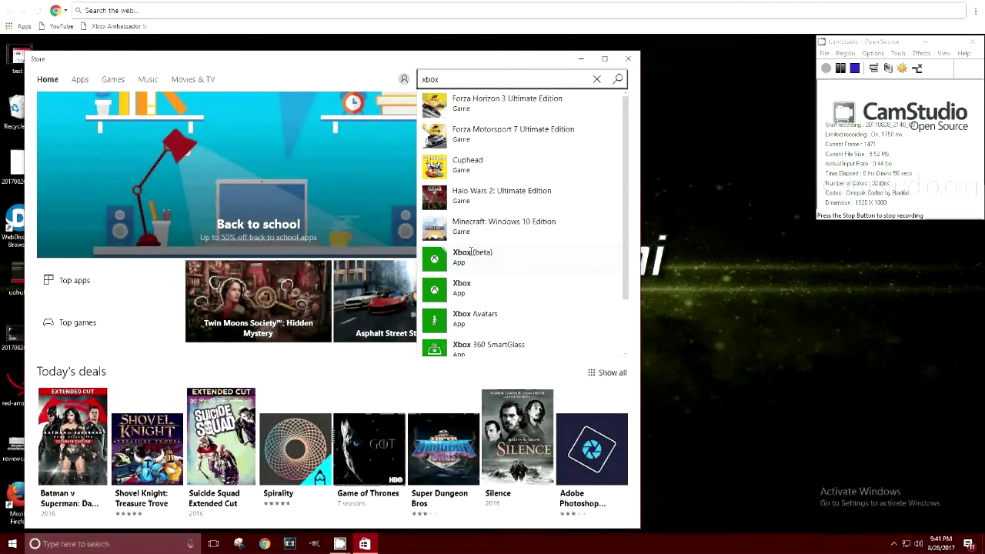
pyautogui.click(471, 252)
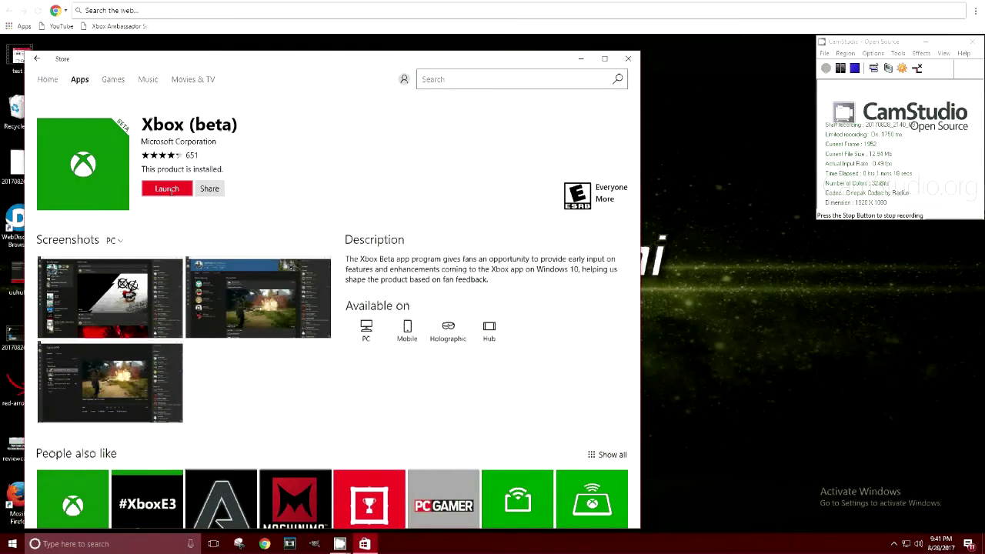
# Step: Launch the installed Xbox (beta) app from its Store page
pyautogui.click(170, 189)
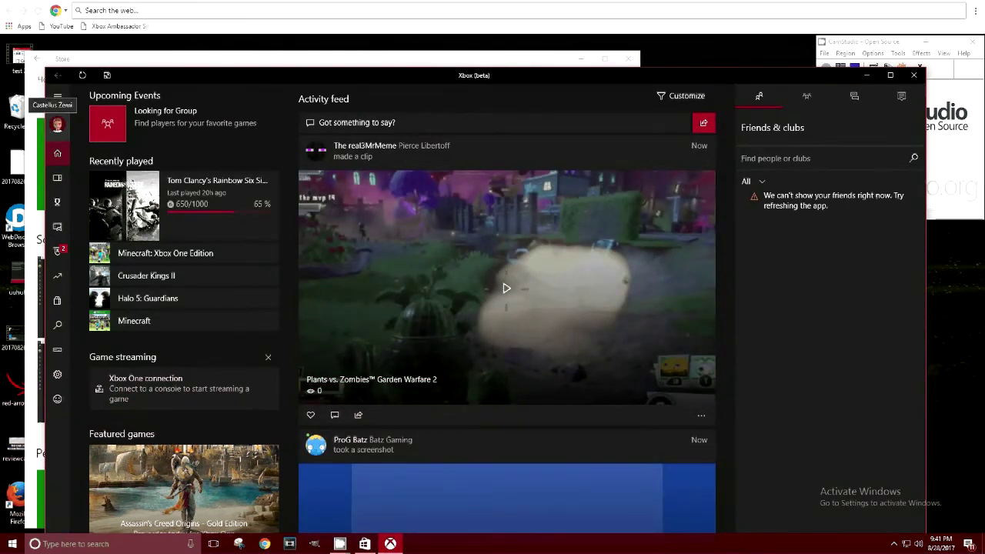
# Step: Open the Xbox profile, choose Customize, and bring up the Choose a gamerpic dialog
pyautogui.click(57, 123)
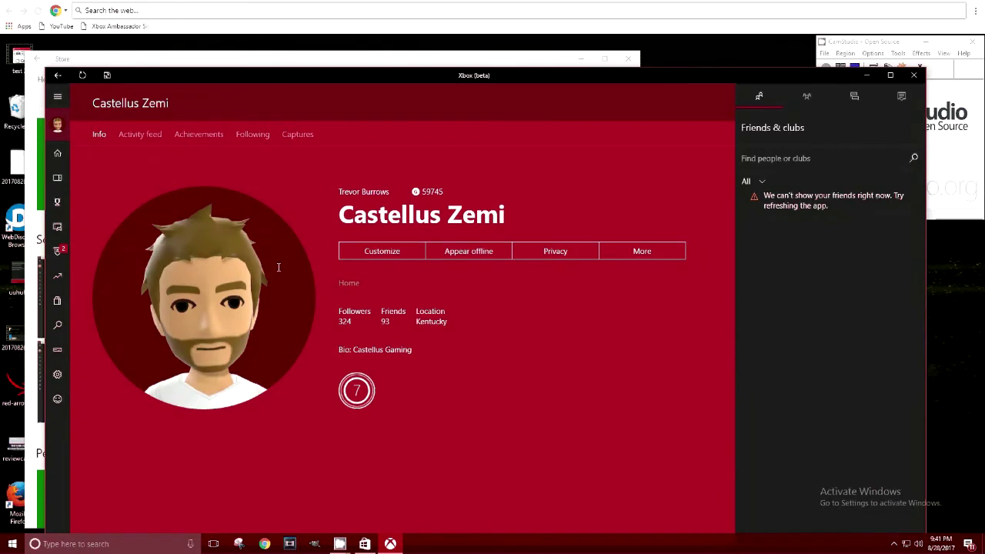
pyautogui.click(382, 253)
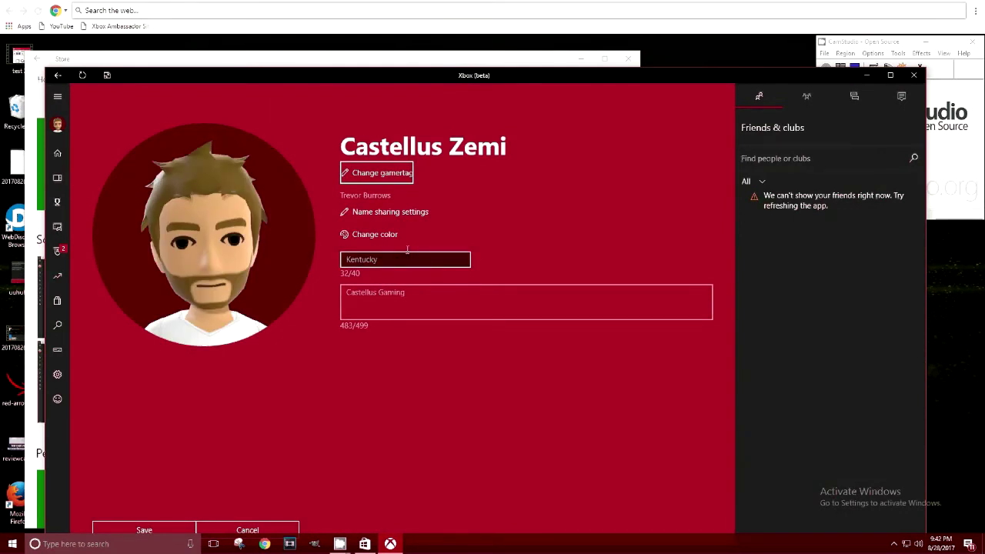
pyautogui.moveTo(237, 203)
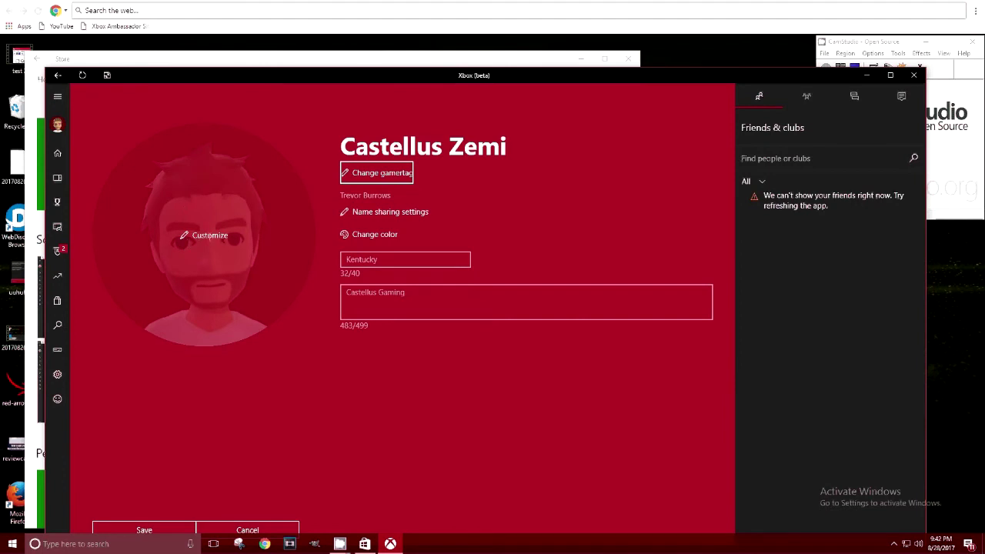
pyautogui.click(208, 236)
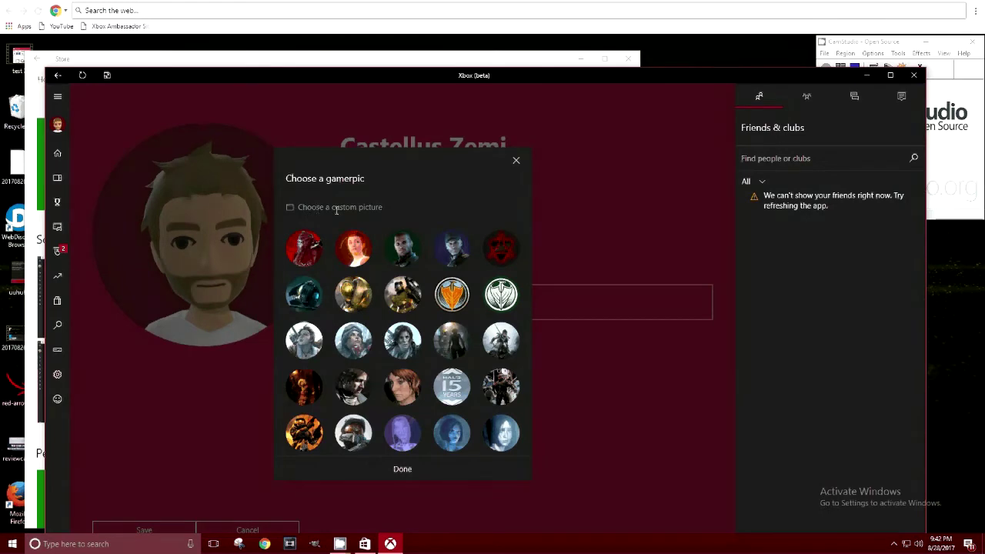
pyautogui.click(336, 208)
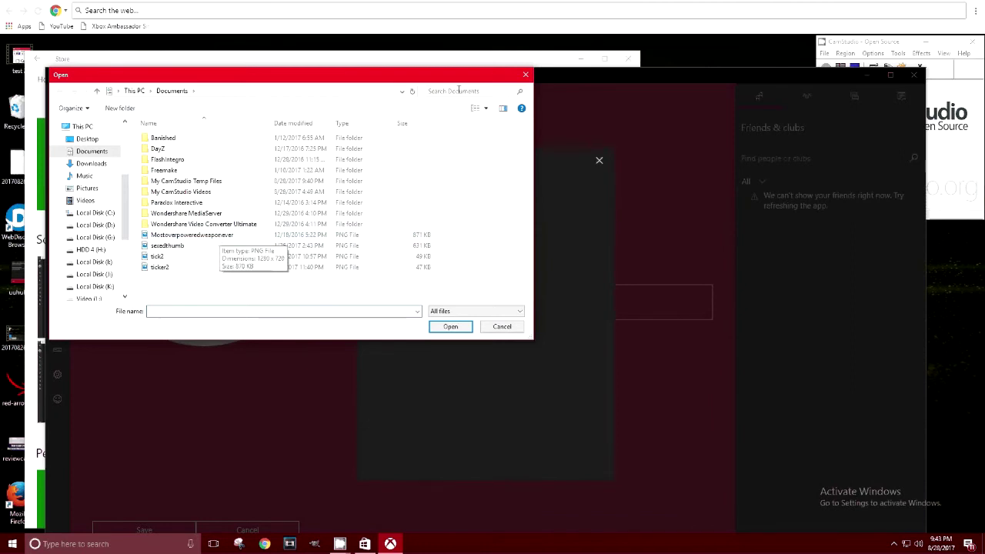
pyautogui.click(525, 75)
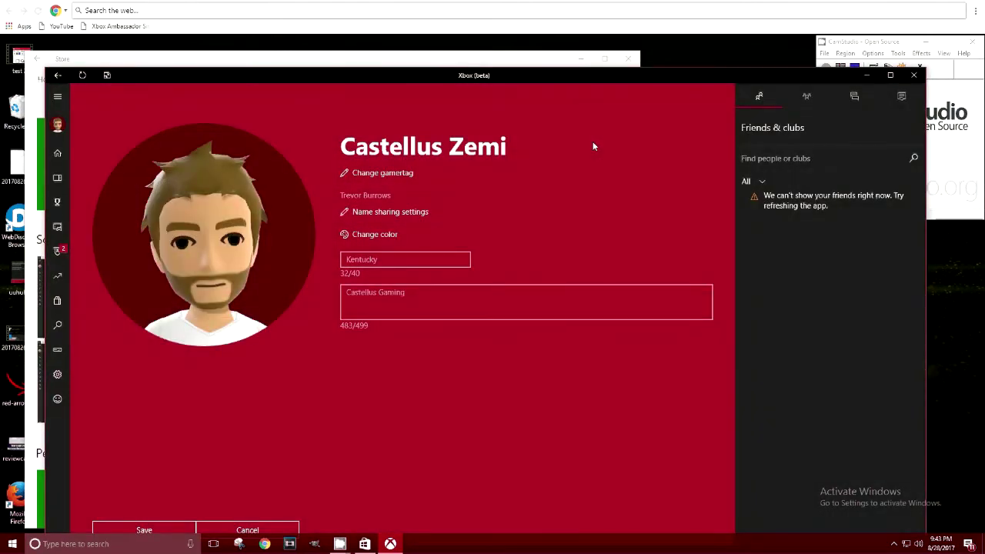